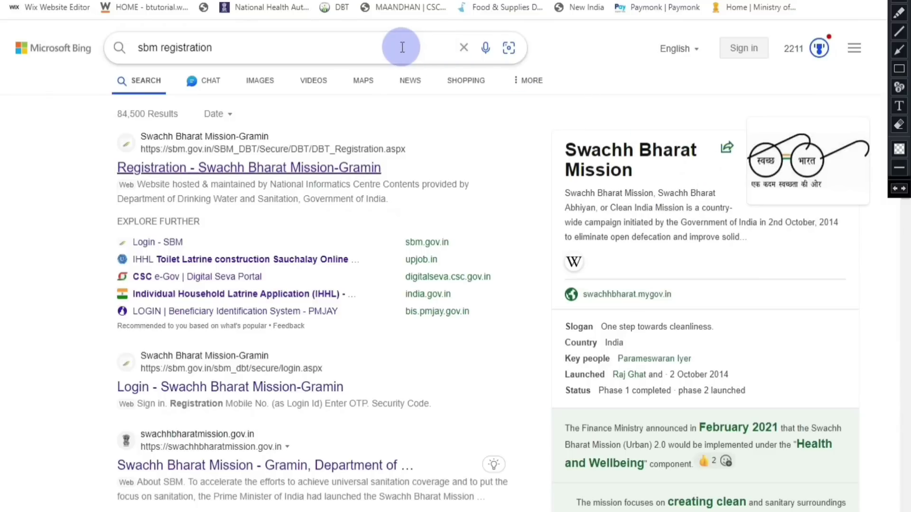
# Open the Swachh Bharat Mission-Gramin registration page and go through the mobile, name and residential address fields of the citizen form.
pyautogui.click(244, 171)
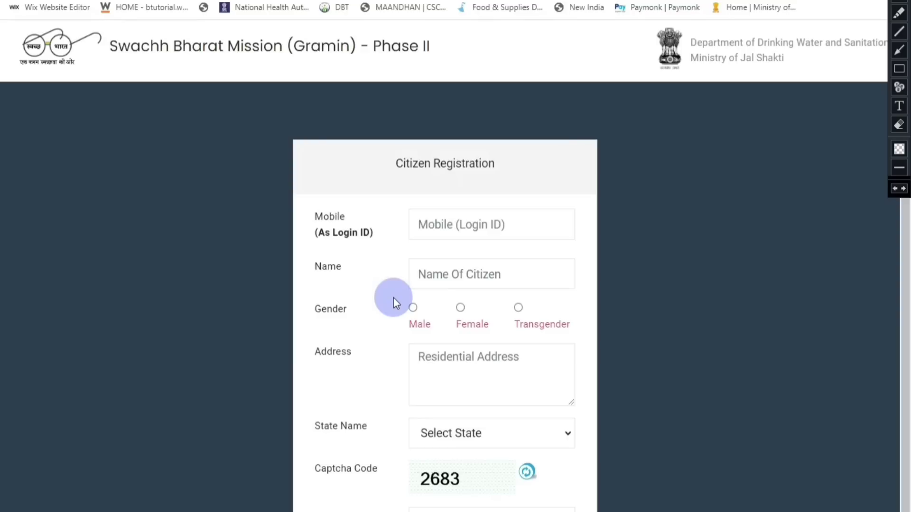
pyautogui.click(443, 138)
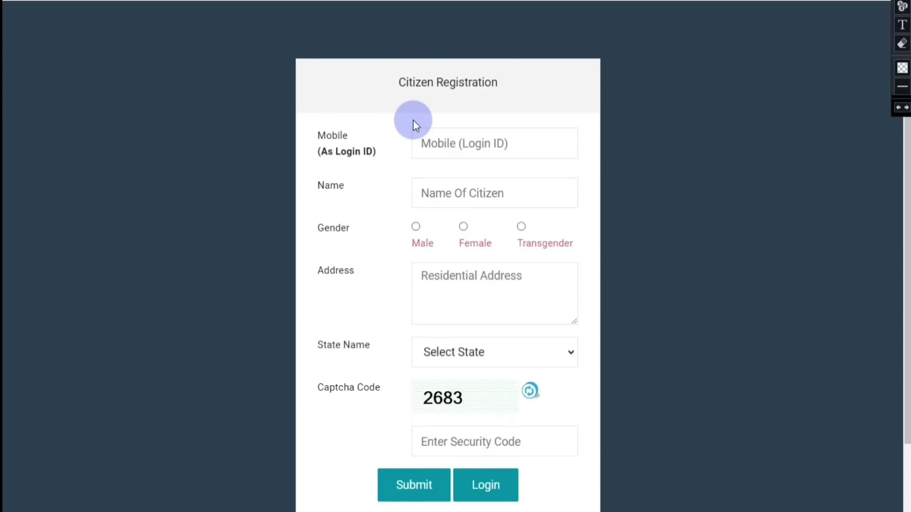
pyautogui.click(450, 149)
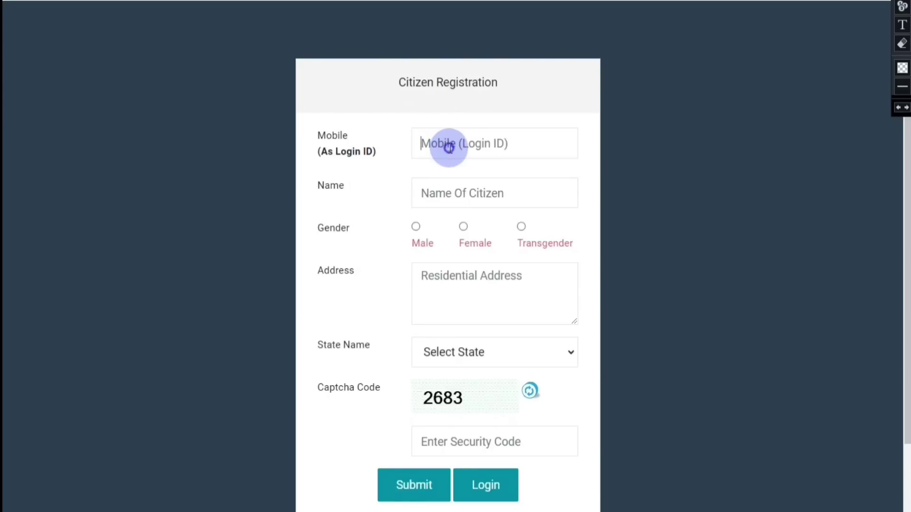
pyautogui.click(557, 112)
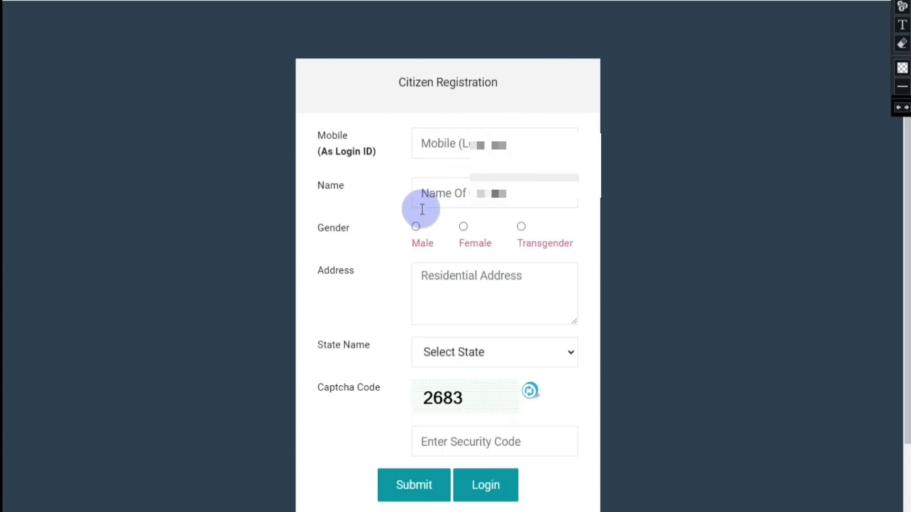
pyautogui.click(448, 192)
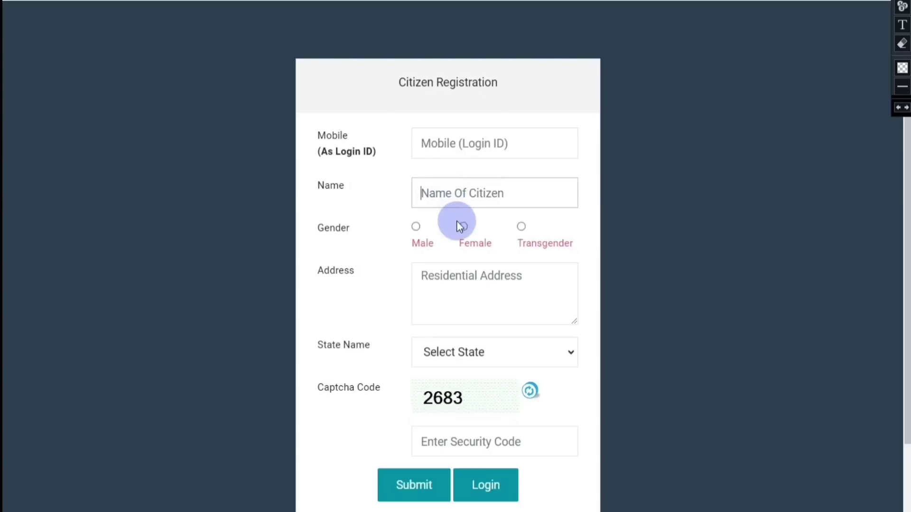
pyautogui.click(400, 190)
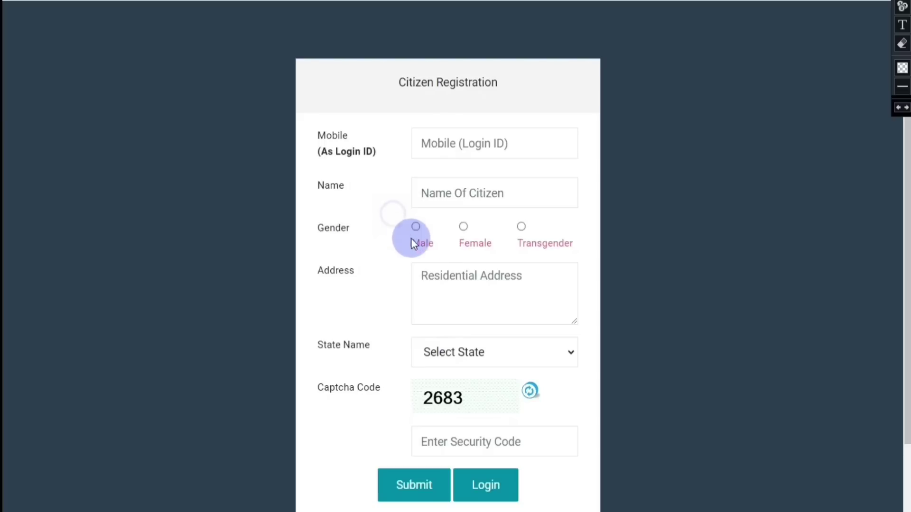
pyautogui.click(467, 282)
pyautogui.click(380, 286)
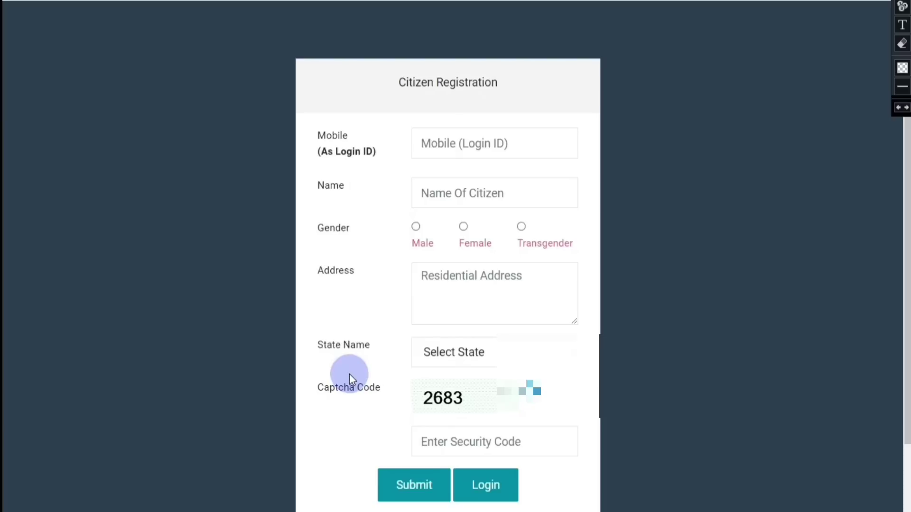
# Select West Bengal as the state and submit the completed citizen registration form.
pyautogui.click(490, 355)
pyautogui.scroll(-5, 498, 303)
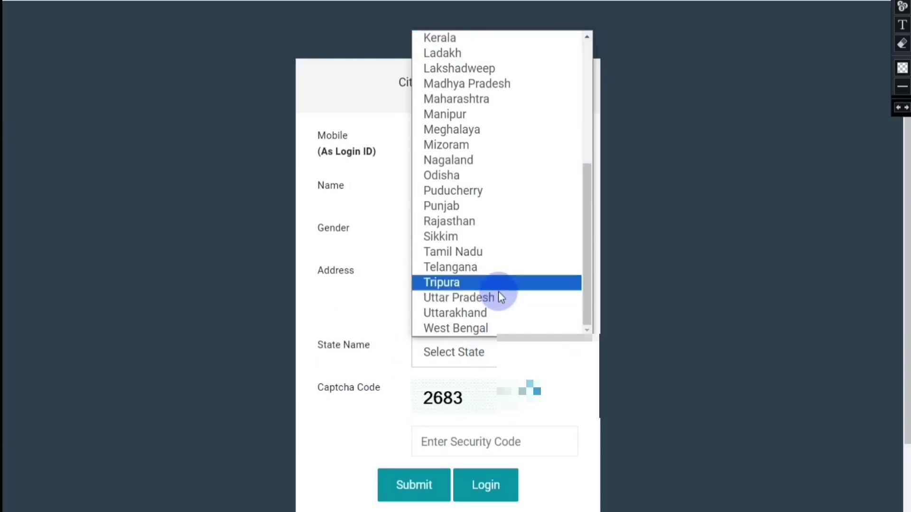
pyautogui.click(496, 329)
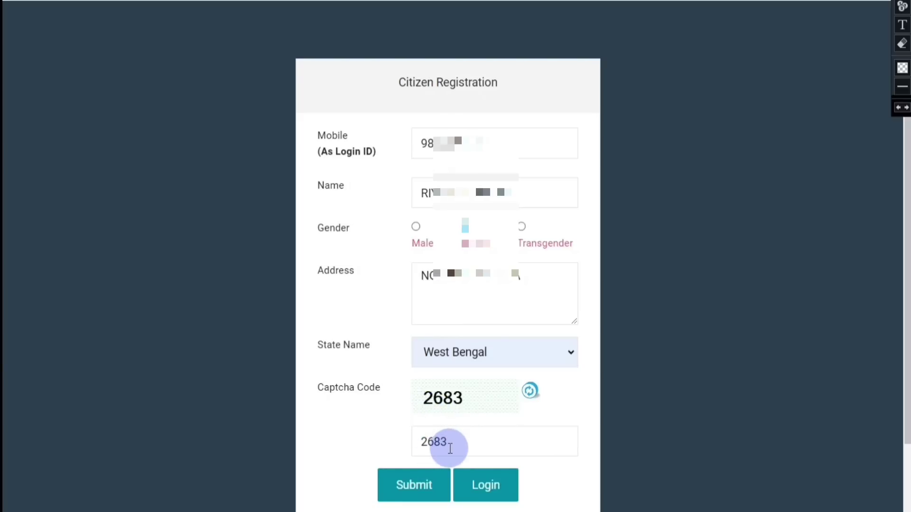
pyautogui.click(431, 488)
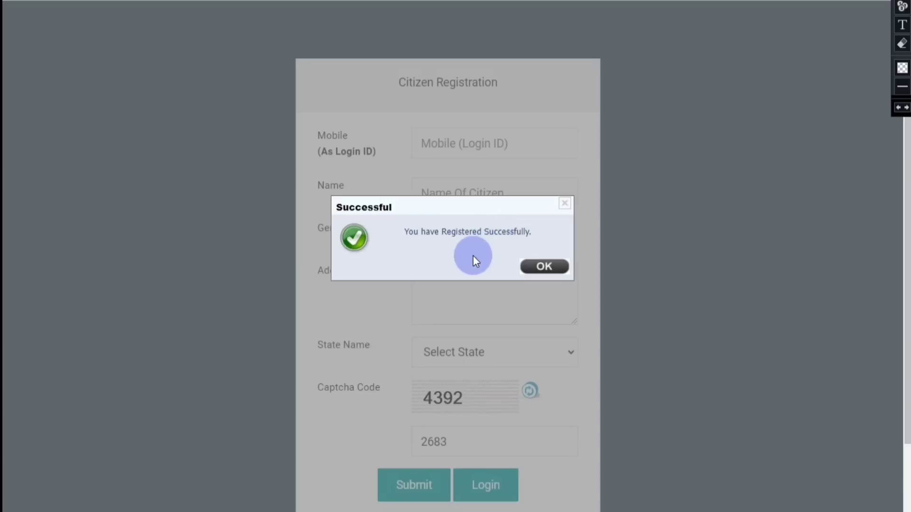
pyautogui.click(538, 274)
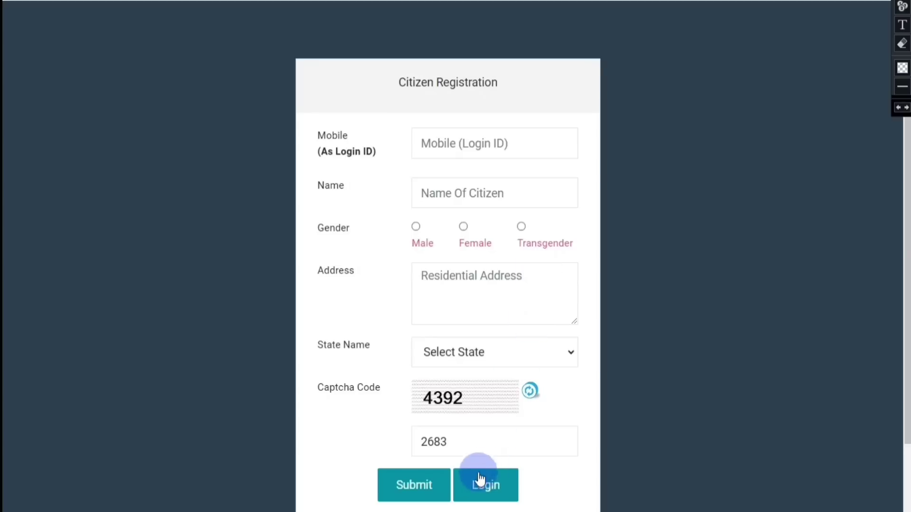
# Sign in through the citizen login with an OTP requested for the registered mobile number and the displayed security code.
pyautogui.click(496, 493)
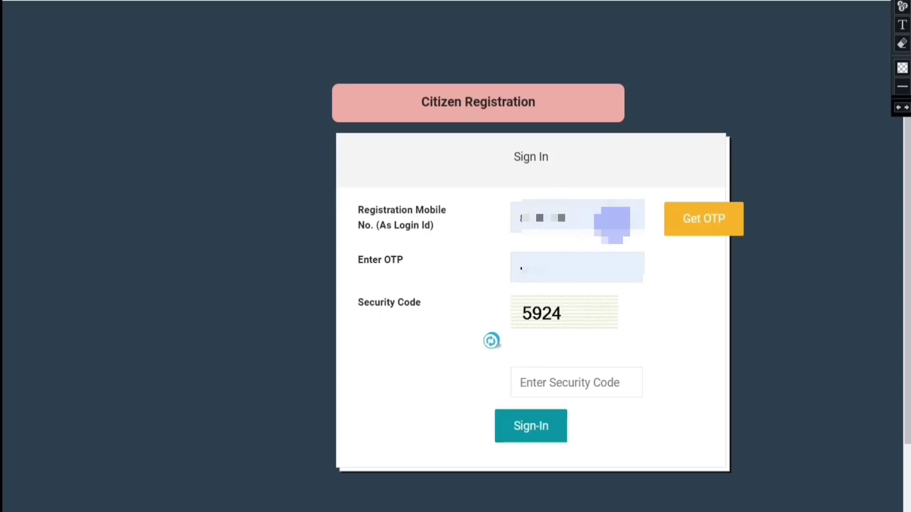
pyautogui.click(706, 222)
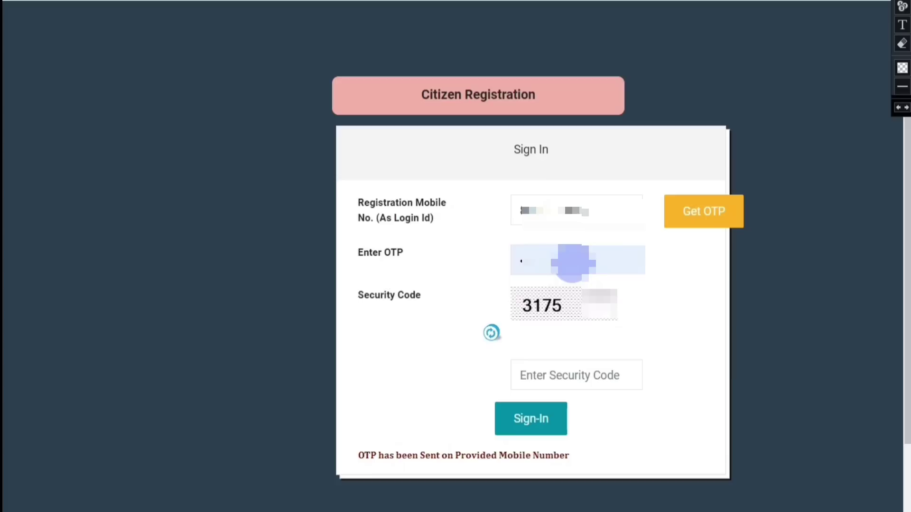
pyautogui.moveTo(560, 260); pyautogui.dragTo(508, 261)
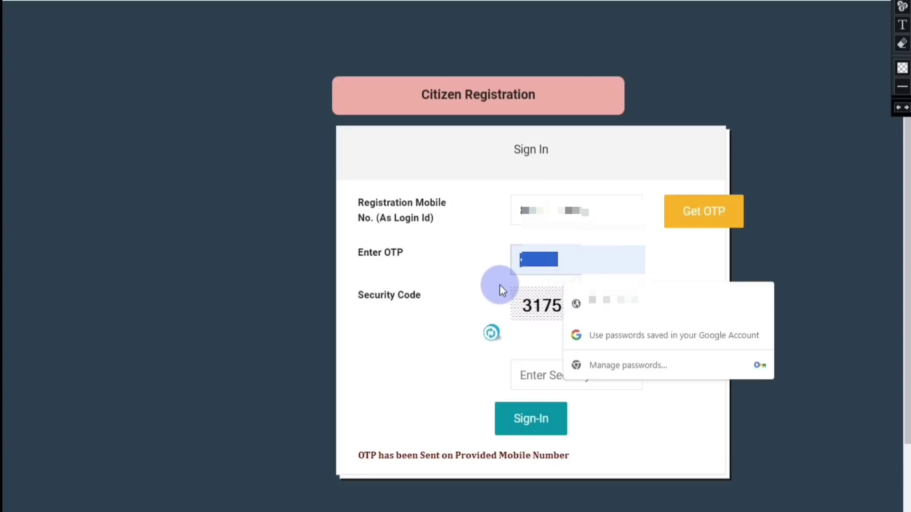
pyautogui.hotkey('ctrl', 'v')
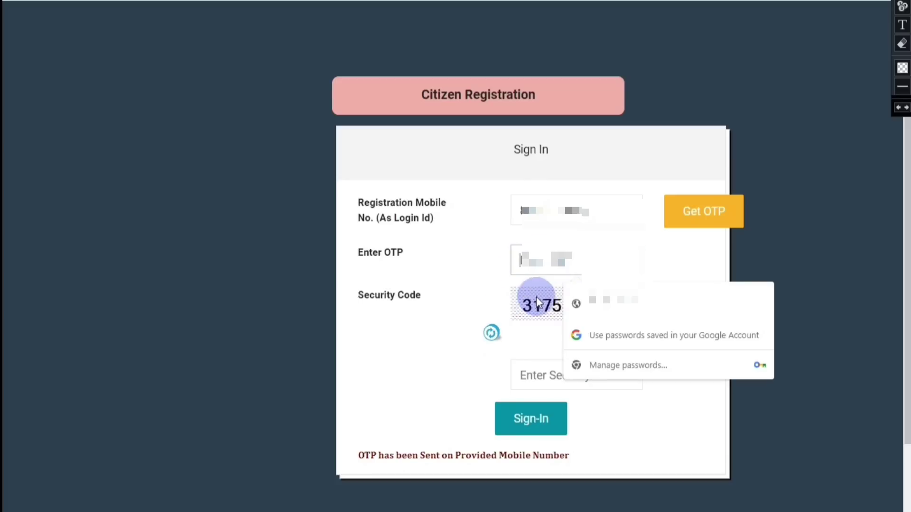
pyautogui.click(541, 350)
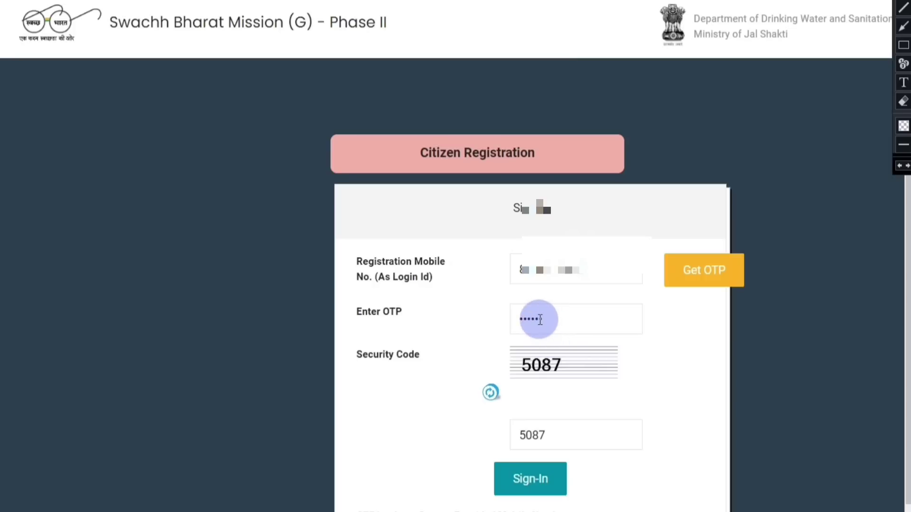
pyautogui.click(520, 442)
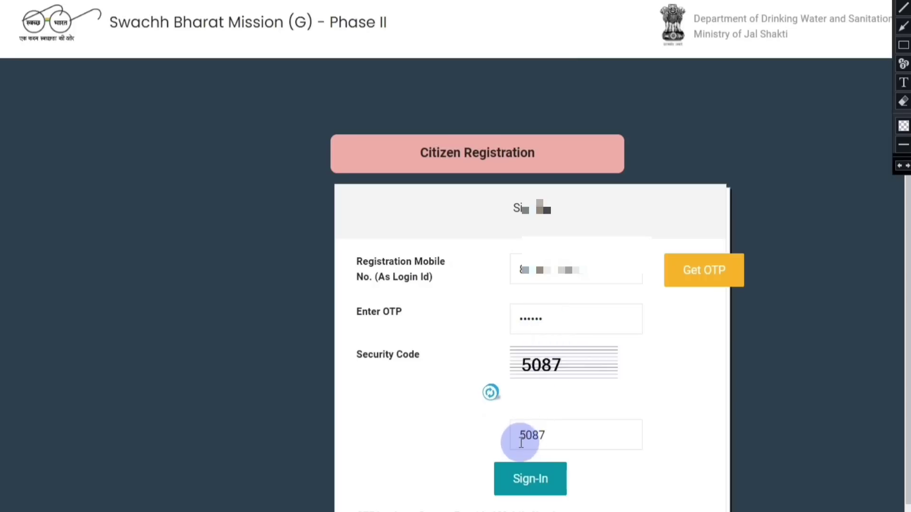
pyautogui.click(528, 475)
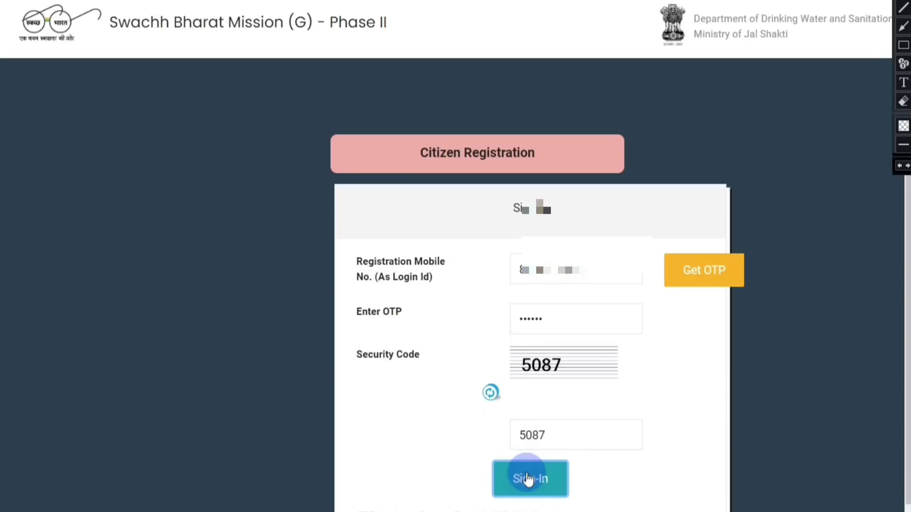
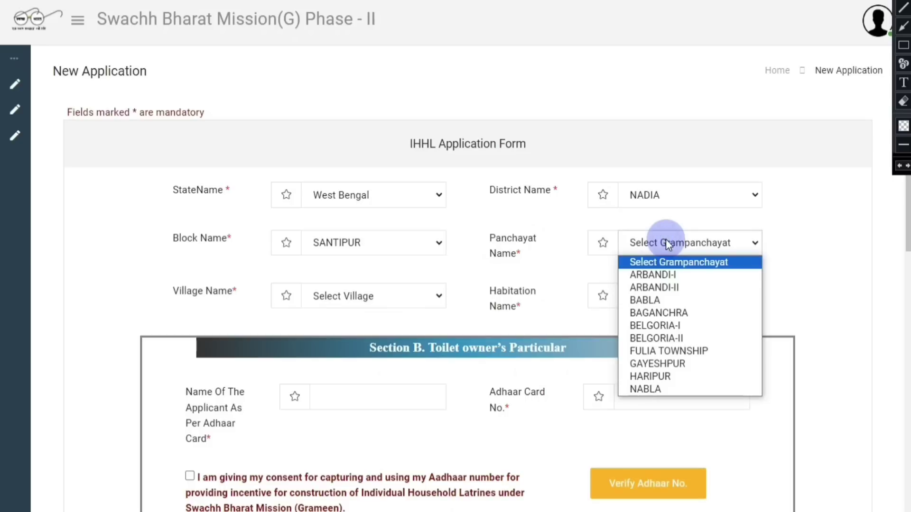
# Set the panchayat to BELGORIA-I, the village to PHULIA and the habitation to GHOSH PARA in the IHHL application form.
pyautogui.click(667, 325)
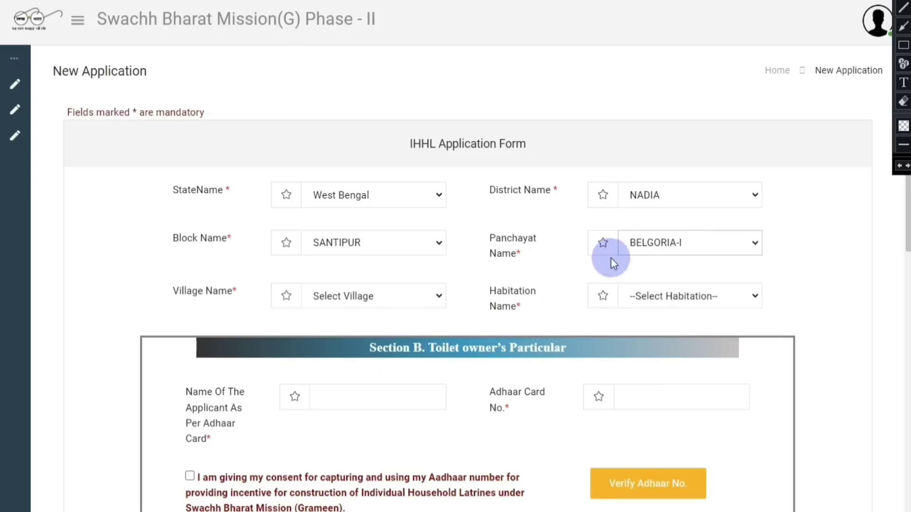
pyautogui.click(396, 320)
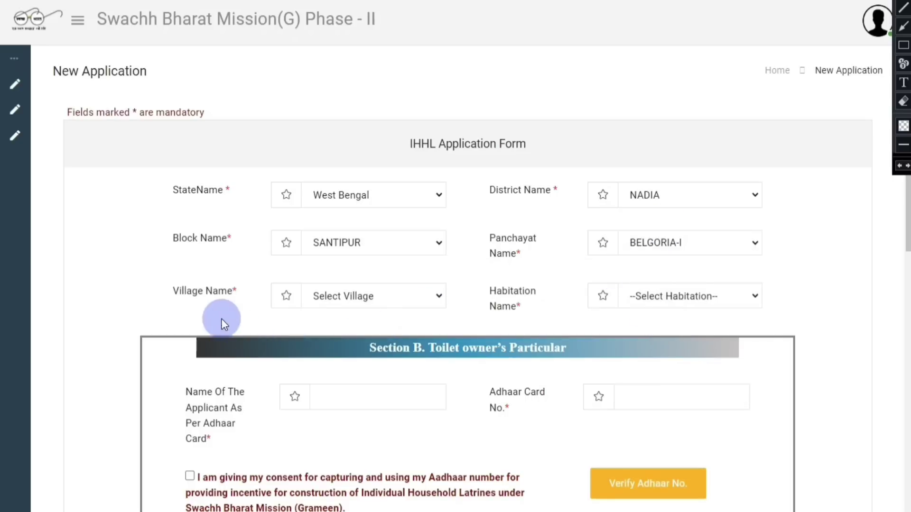
pyautogui.click(357, 298)
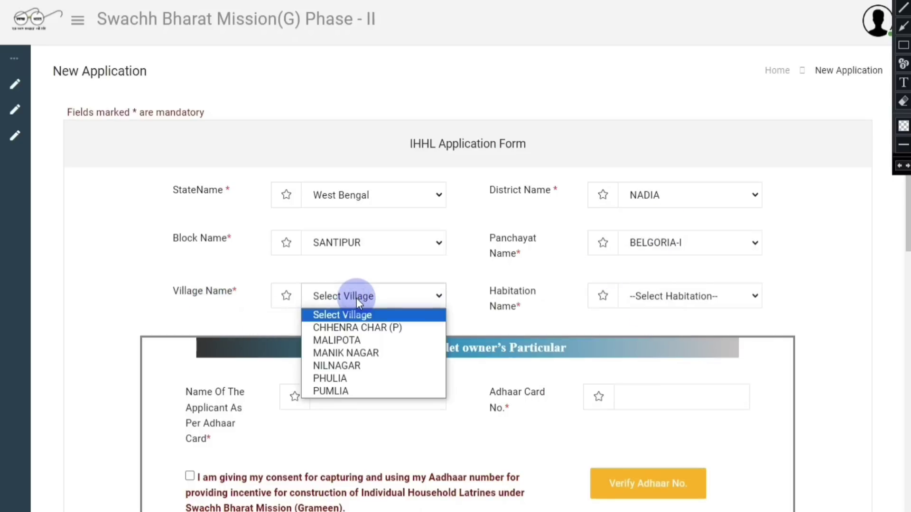
pyautogui.click(364, 379)
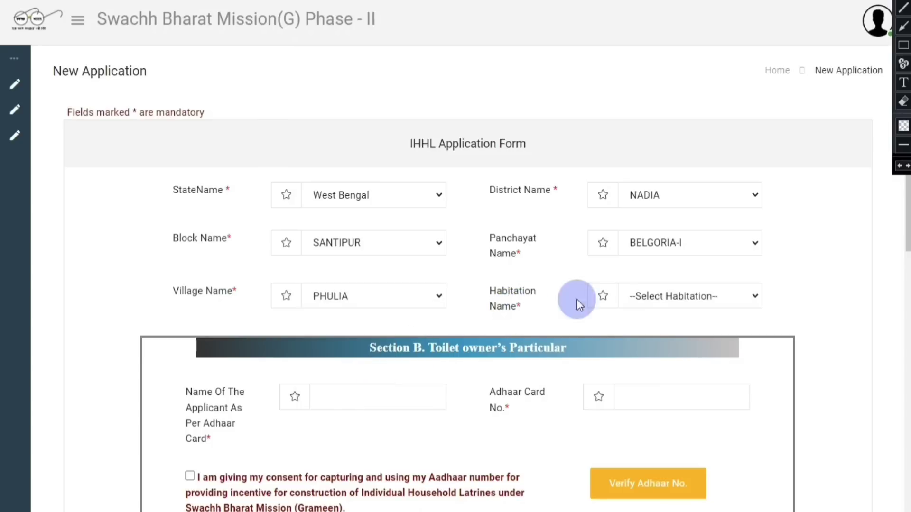
pyautogui.click(659, 298)
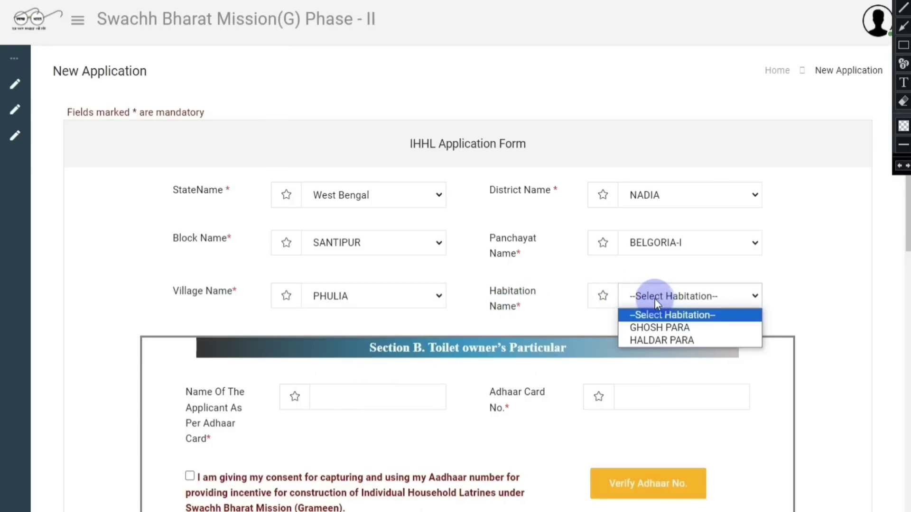
pyautogui.click(657, 325)
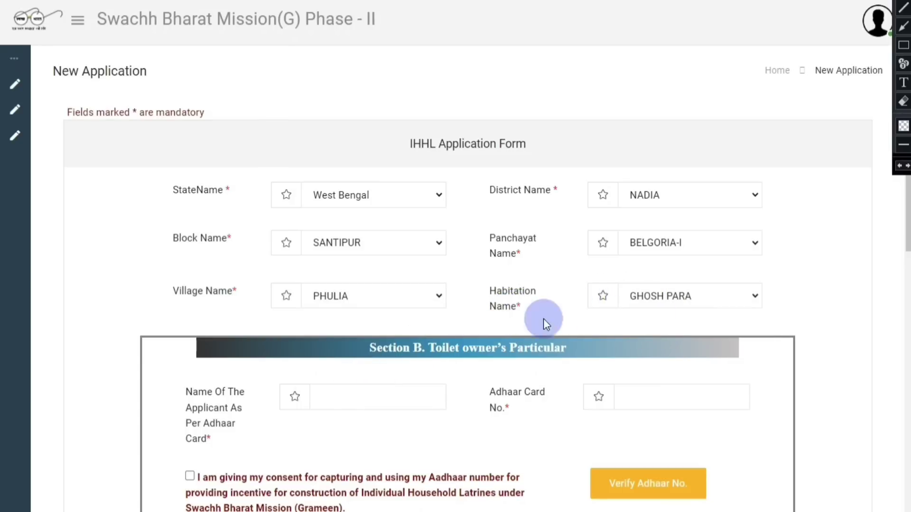
# Fill in the applicant's name, mobile number, email and address in Section B from the first saved autofill entry.
pyautogui.scroll(-3, 700, 270)
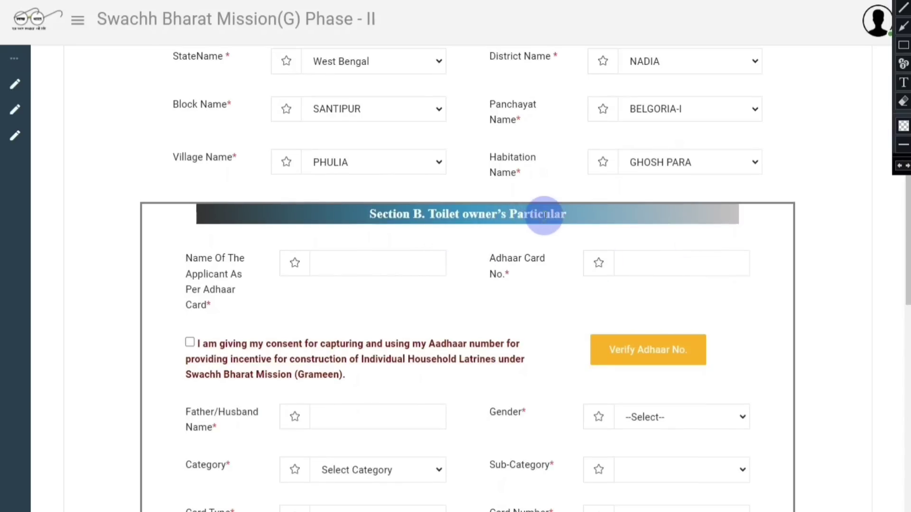
pyautogui.scroll(-3, 546, 219)
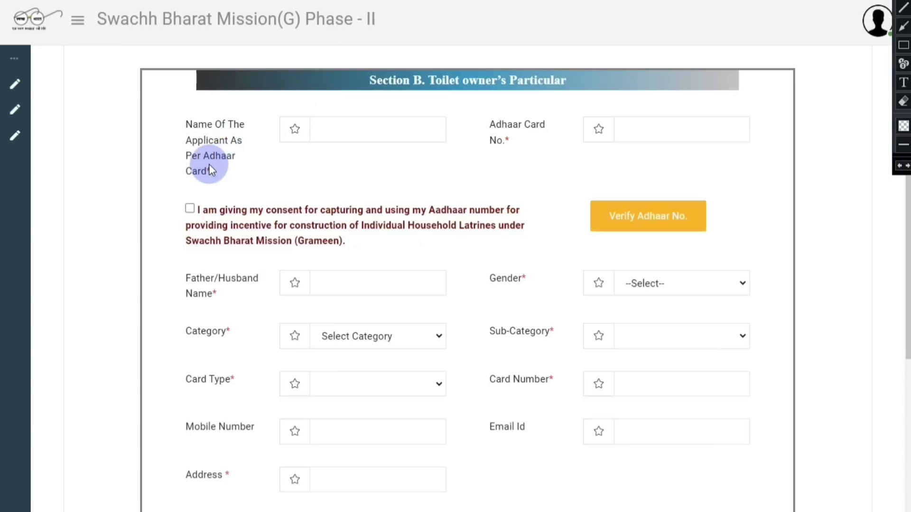
pyautogui.click(337, 128)
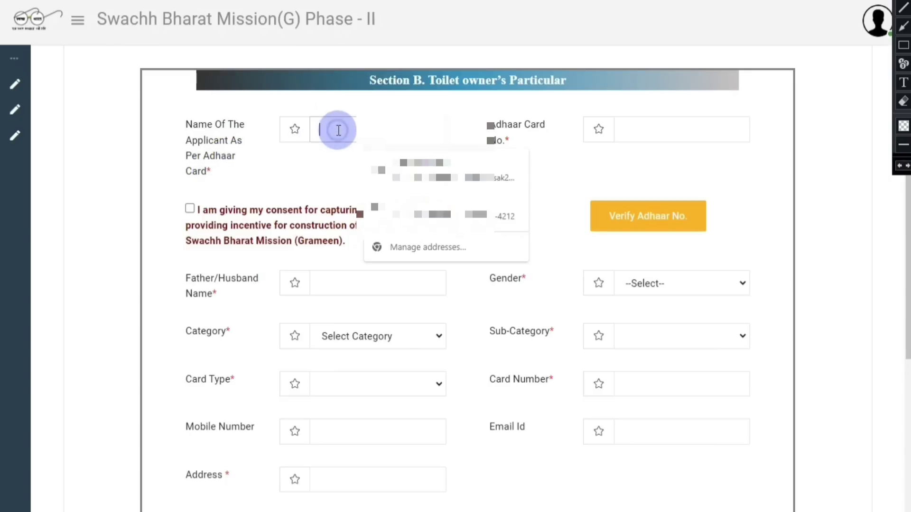
pyautogui.click(401, 161)
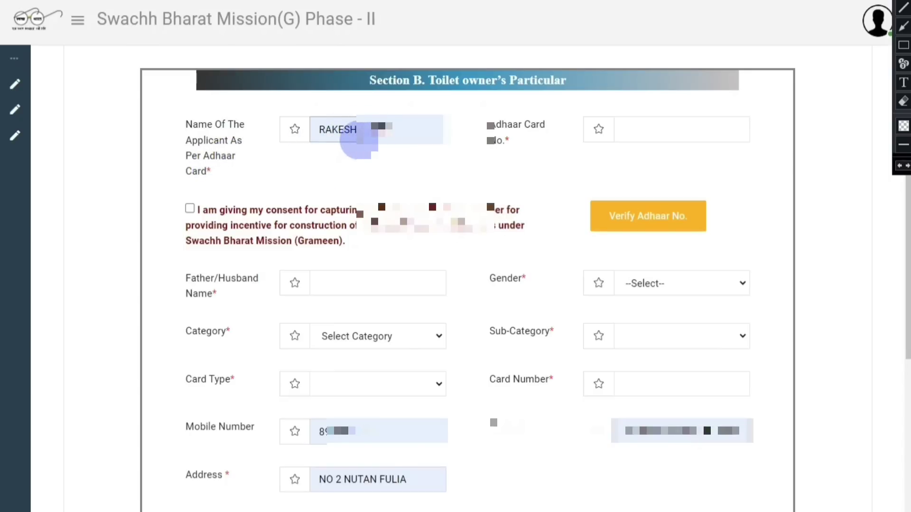
# Give consent for using the applicant's Aadhaar number and request its verification.
pyautogui.click(627, 124)
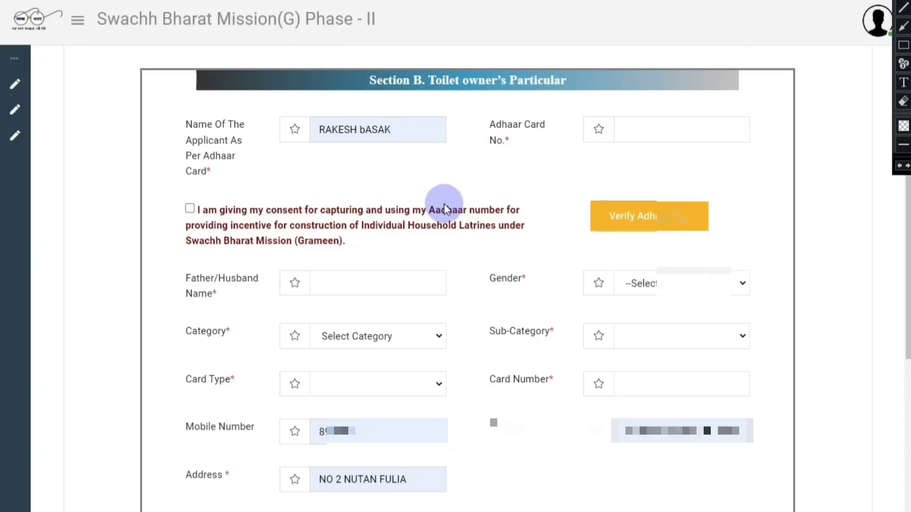
pyautogui.click(189, 209)
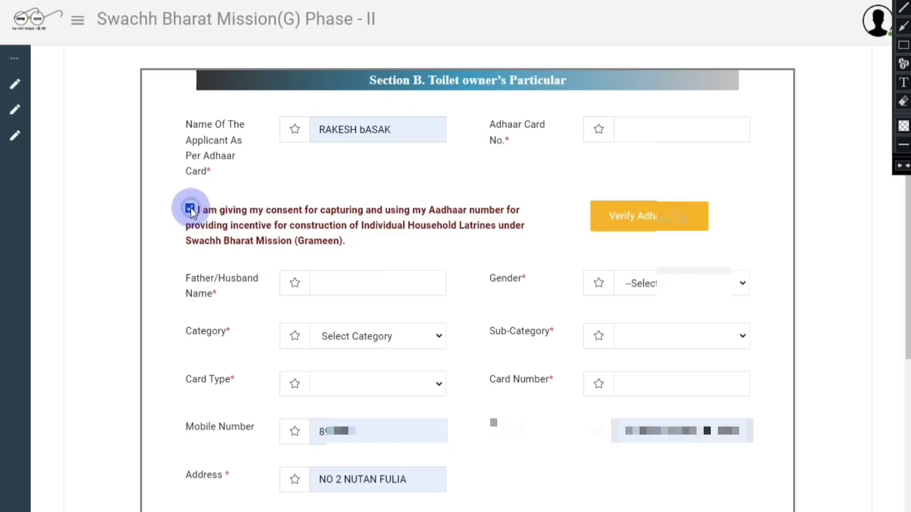
pyautogui.click(641, 222)
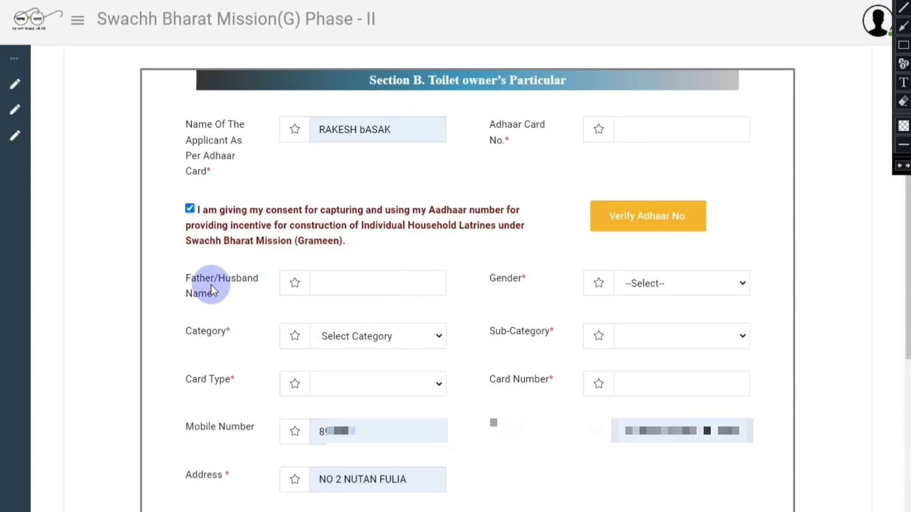
# Set the toilet owner's gender to Male in Section B.
pyautogui.click(339, 283)
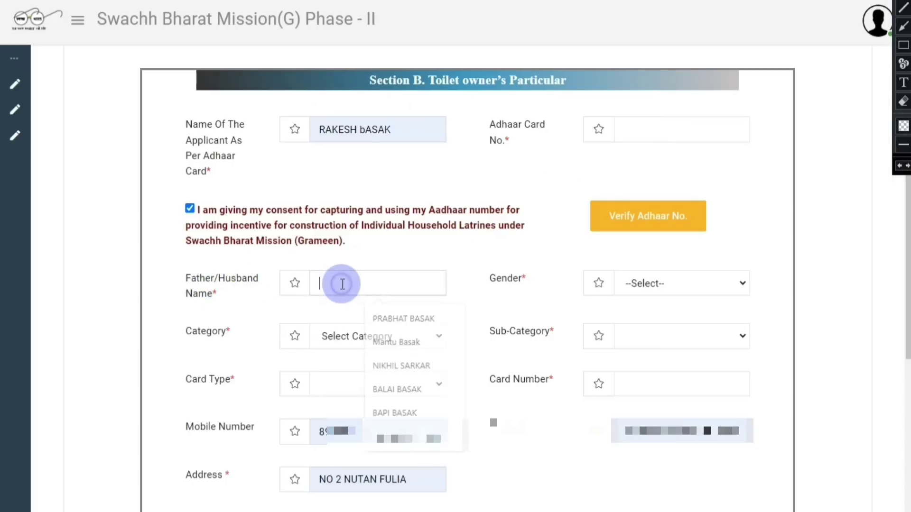
pyautogui.click(648, 285)
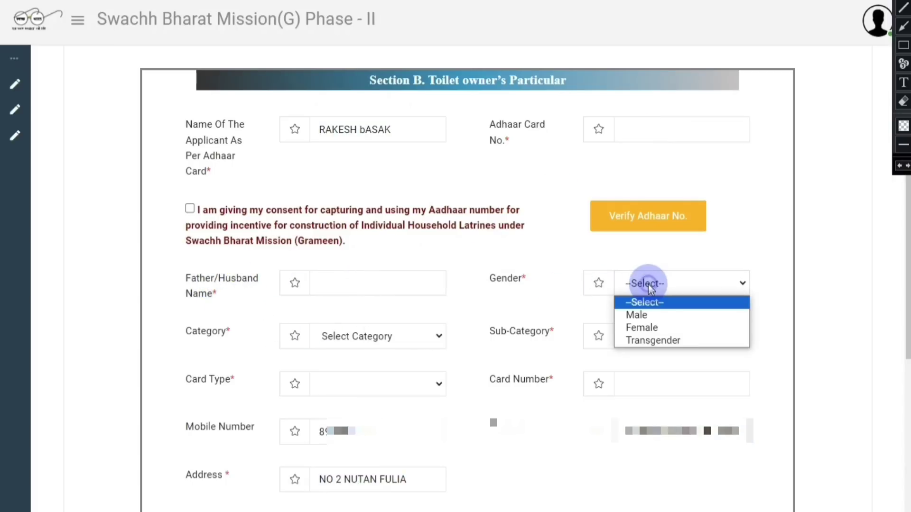
pyautogui.click(647, 315)
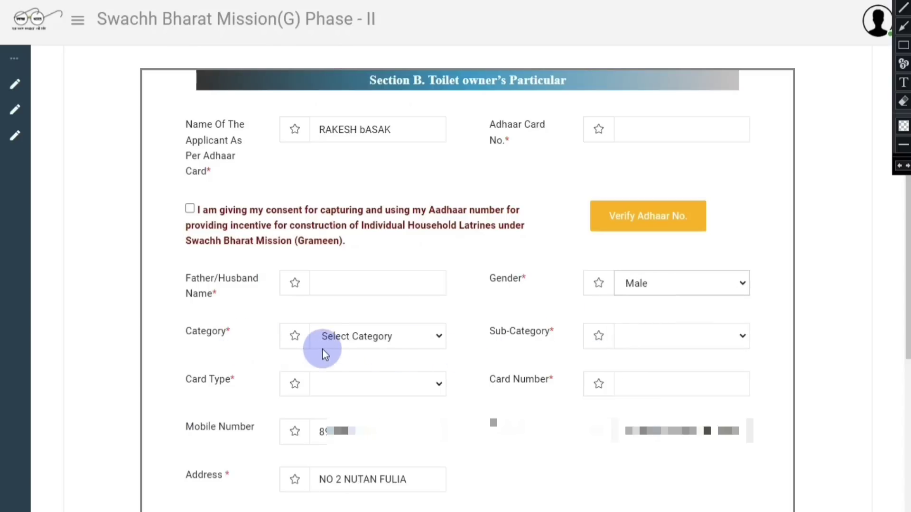
# Set the toilet owner's category to APL and the sub-category to Women Headed HH in Section B.
pyautogui.click(345, 338)
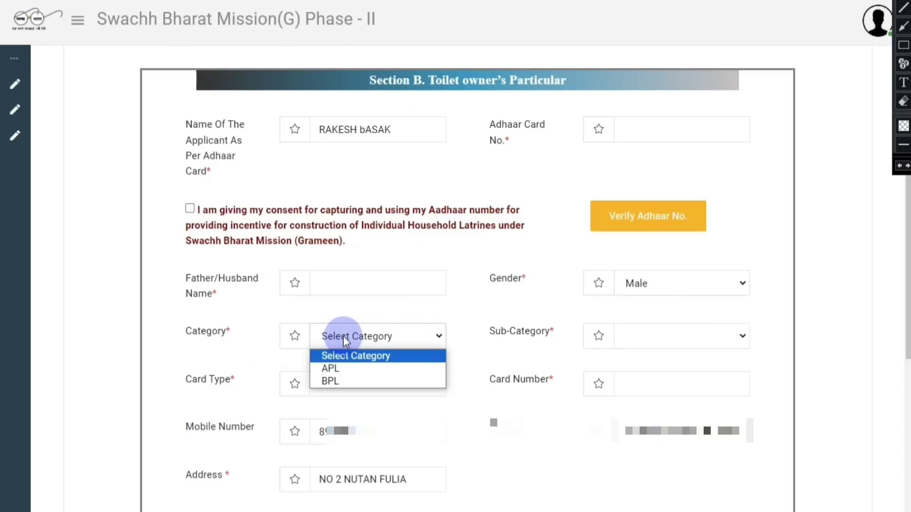
pyautogui.click(349, 368)
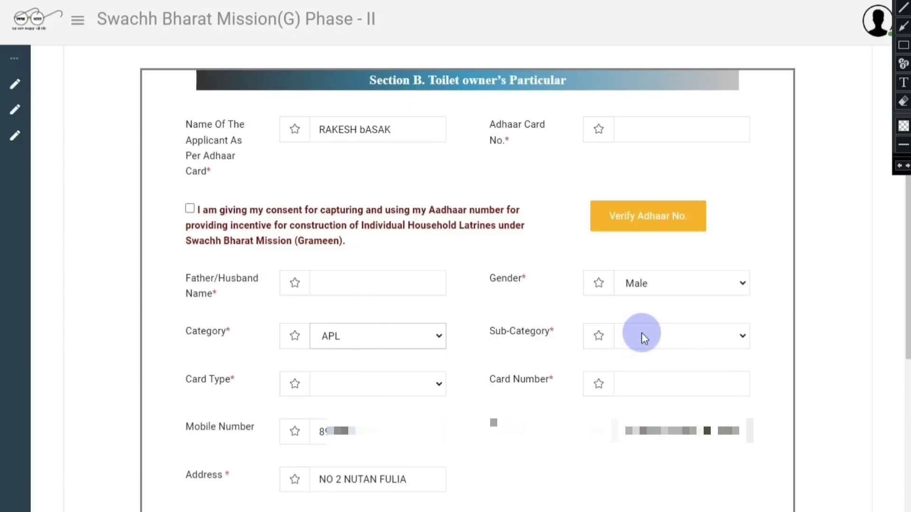
pyautogui.click(655, 337)
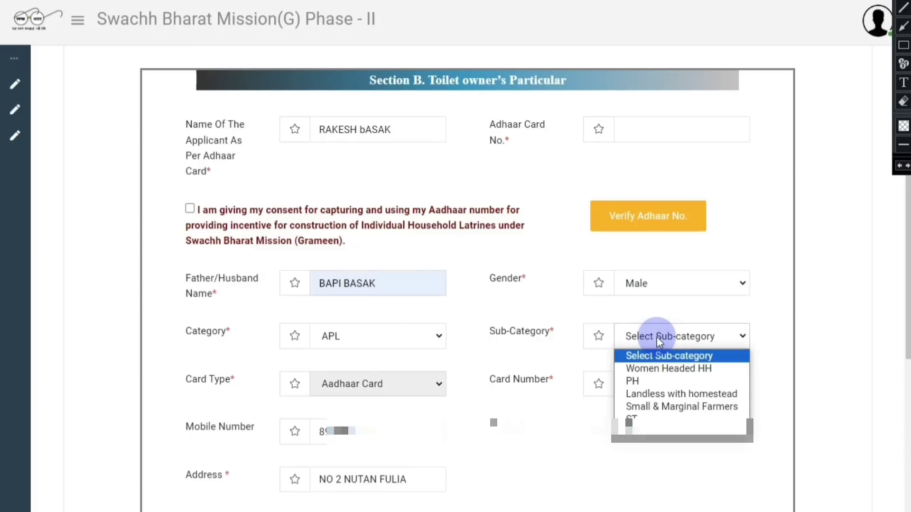
pyautogui.click(655, 370)
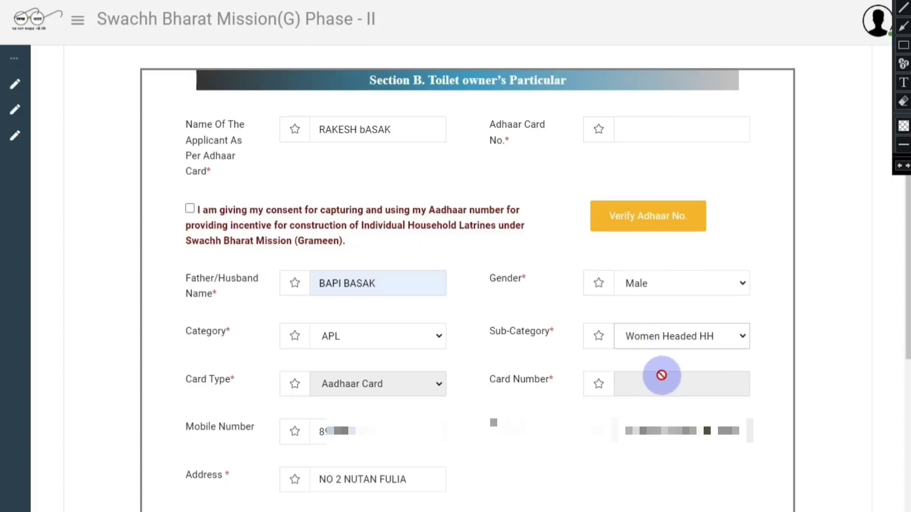
pyautogui.scroll(-1, 571, 431)
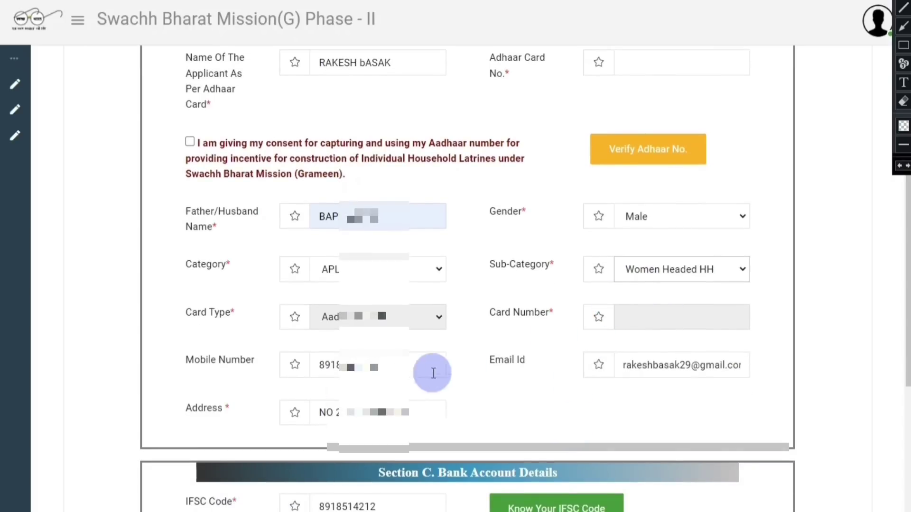
pyautogui.scroll(1, 362, 366)
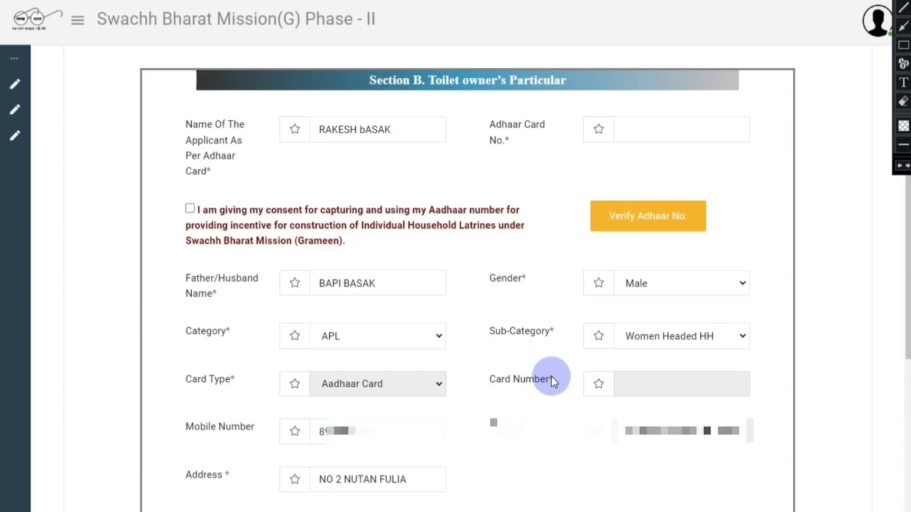
# Look up the IFSC code and check the bank branch choices in Section C, Bank Account Details.
pyautogui.scroll(-3, 551, 378)
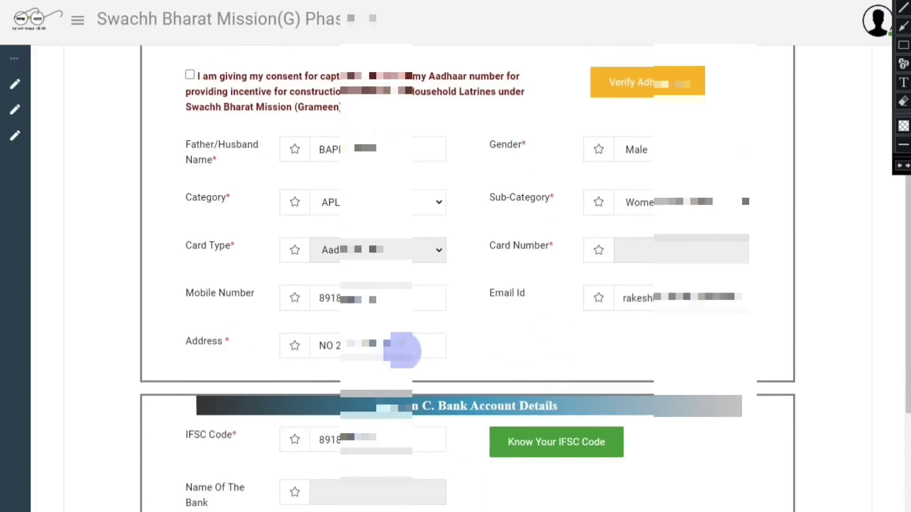
pyautogui.scroll(-5, 491, 351)
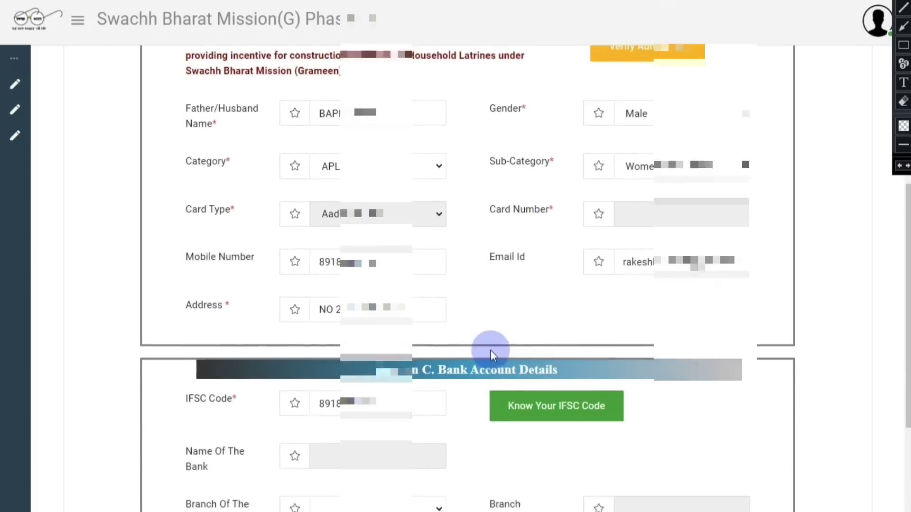
pyautogui.scroll(-3, 491, 349)
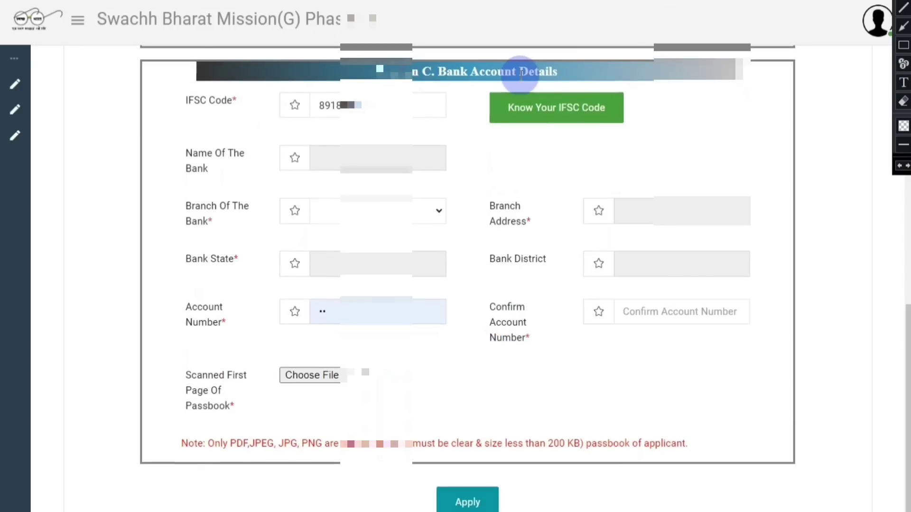
pyautogui.click(538, 107)
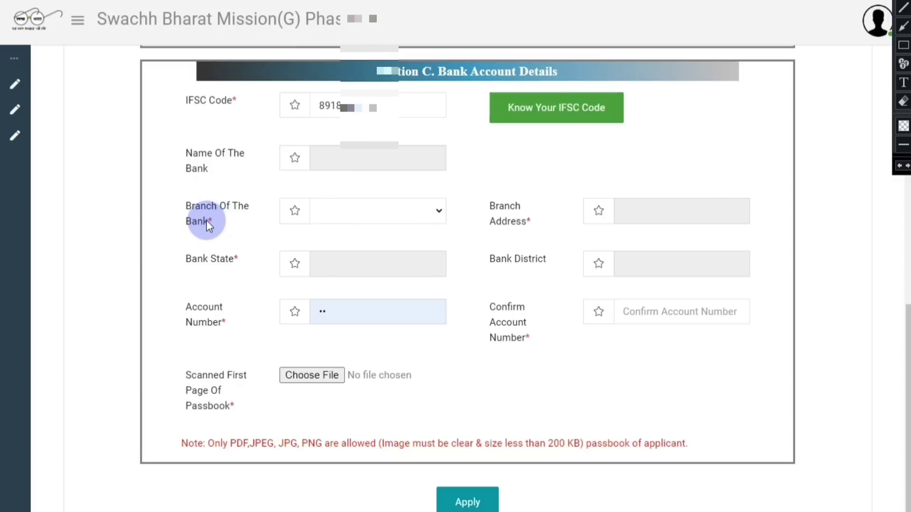
pyautogui.click(348, 217)
pyautogui.click(348, 215)
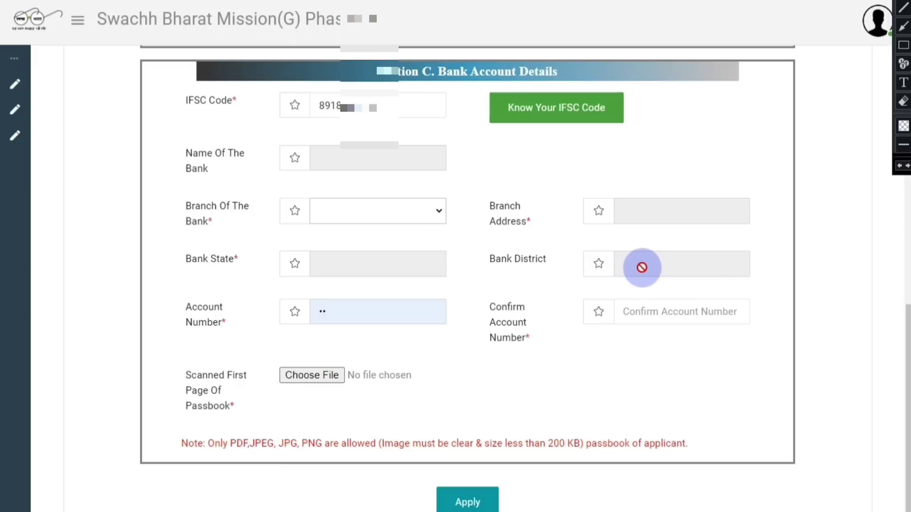
# Review the account number and passbook scan fields in Section C and apply with the completed form.
pyautogui.click(347, 307)
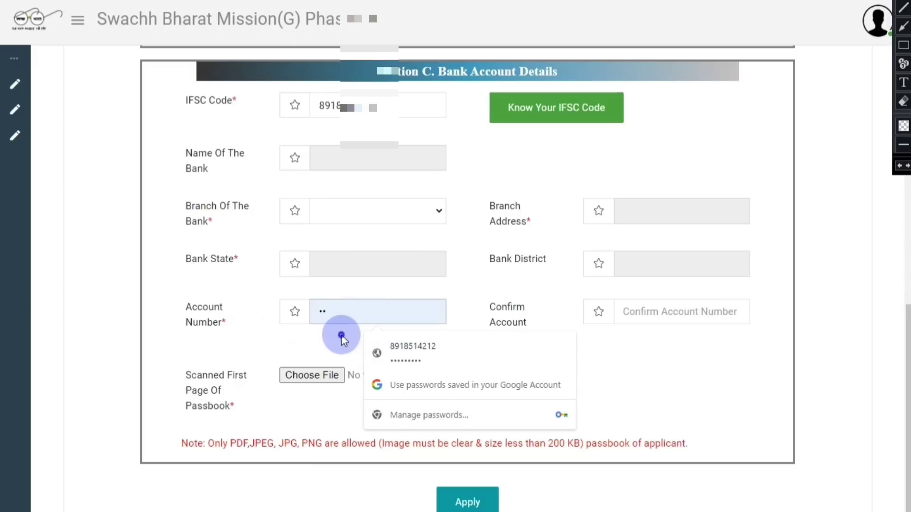
pyautogui.click(379, 319)
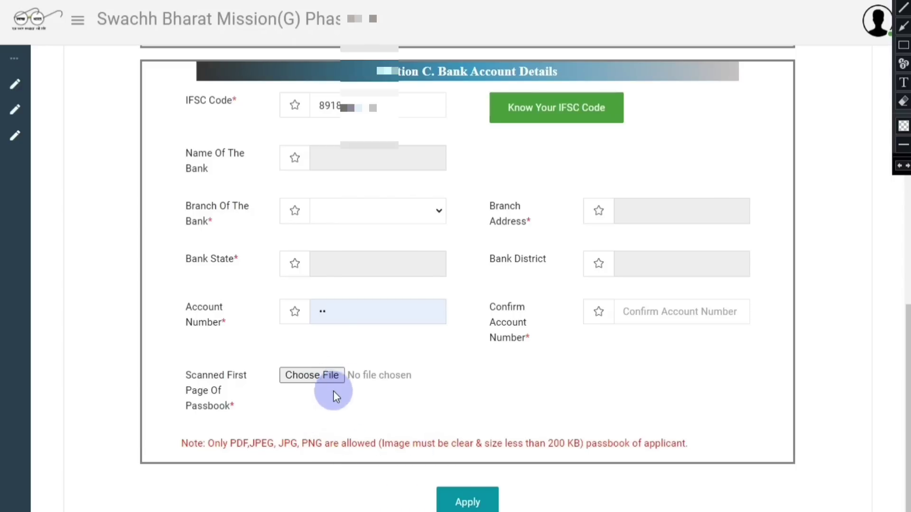
pyautogui.click(316, 378)
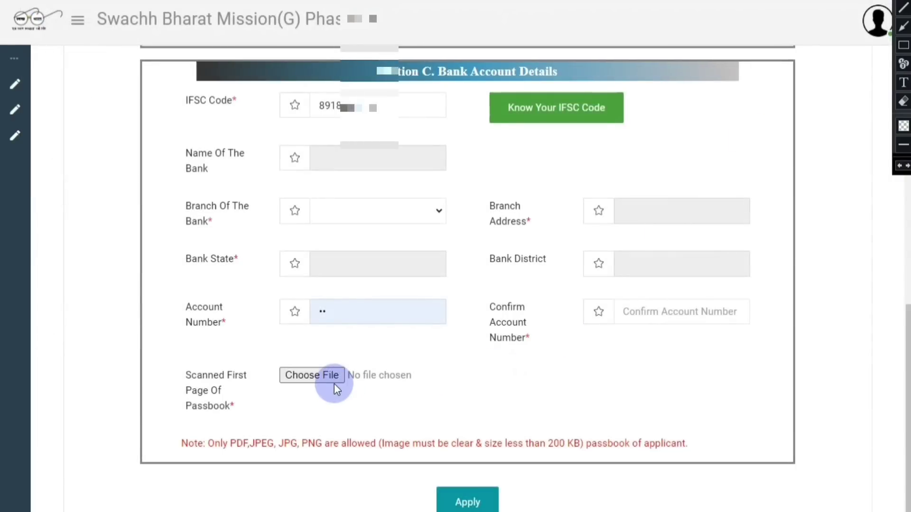
pyautogui.click(457, 505)
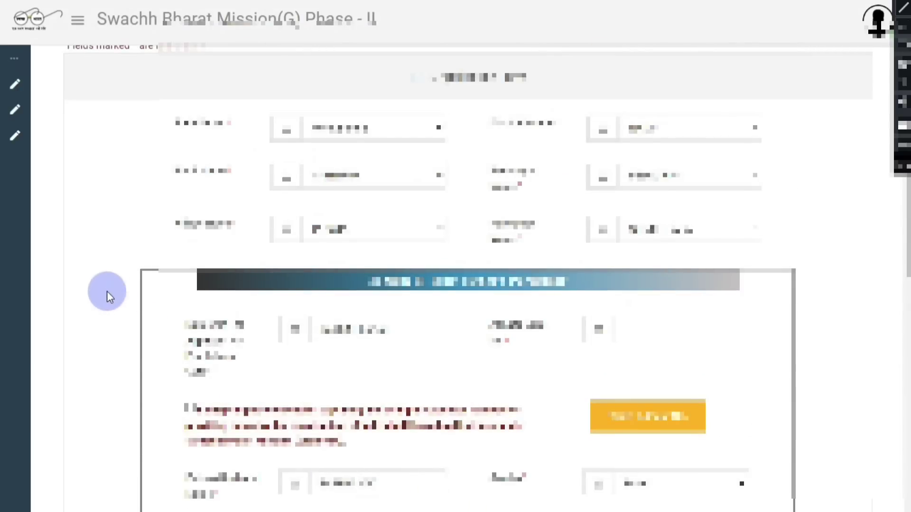
# View the submitted applications, track the status of the listed application, and close its status details.
pyautogui.moveTo(16, 112)
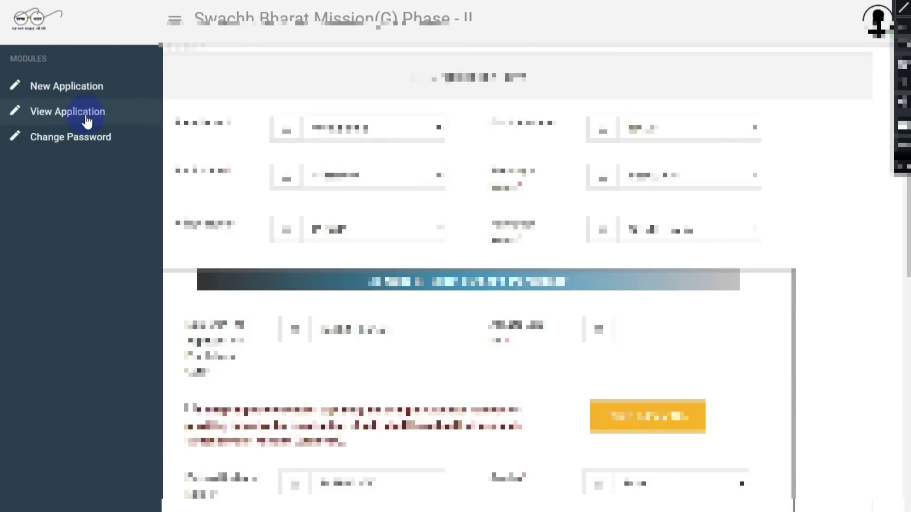
pyautogui.click(71, 115)
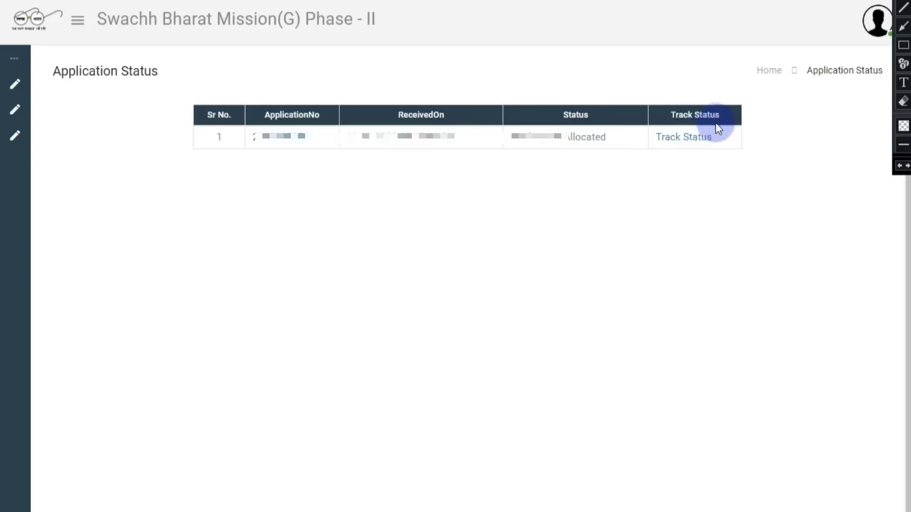
pyautogui.click(683, 142)
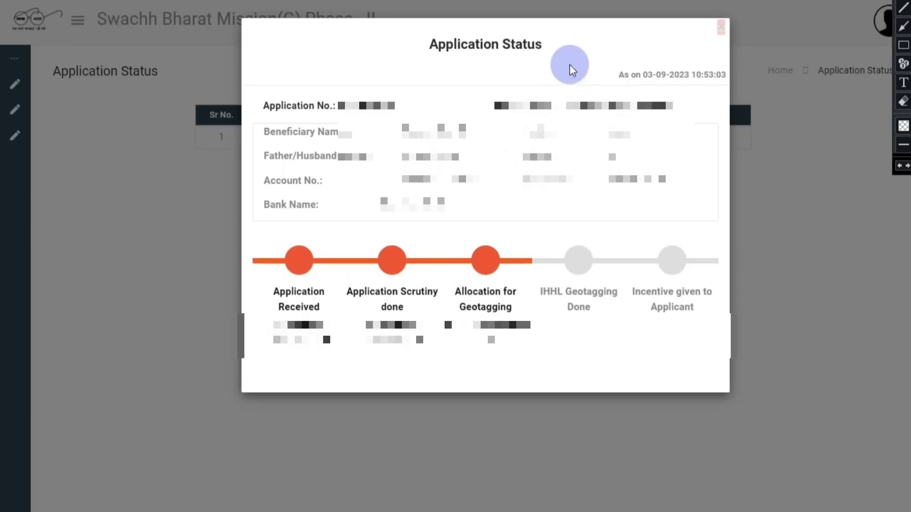
pyautogui.click(723, 29)
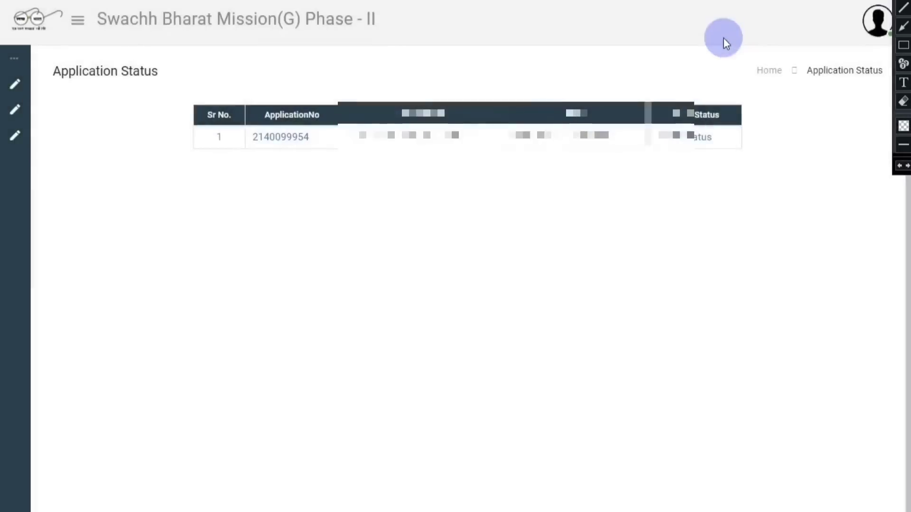